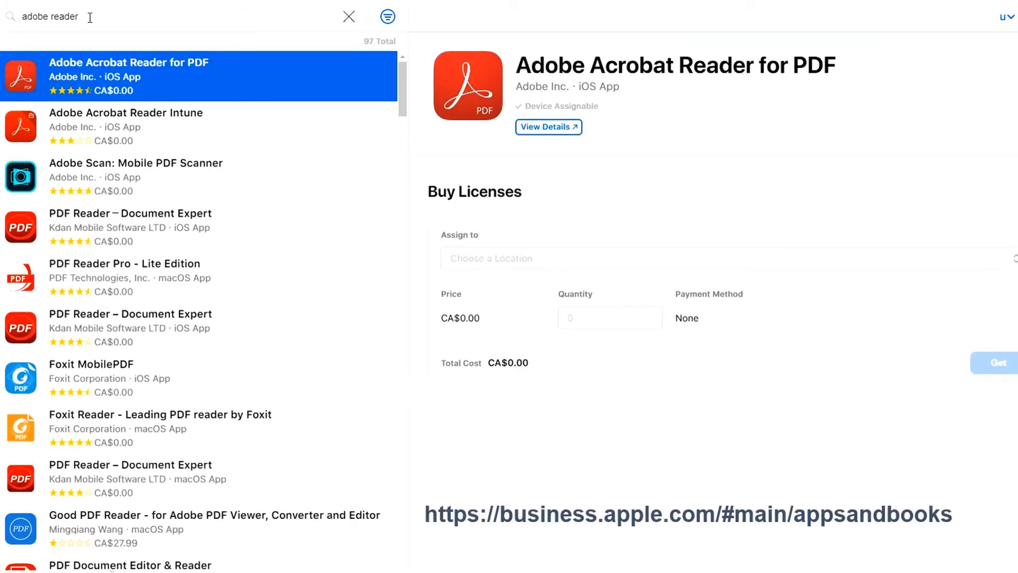
Step: Search the Apple Business Manager apps for "adobe reader" and check Adobe Acrobat Reader for PDF for device assignability
click(87, 16)
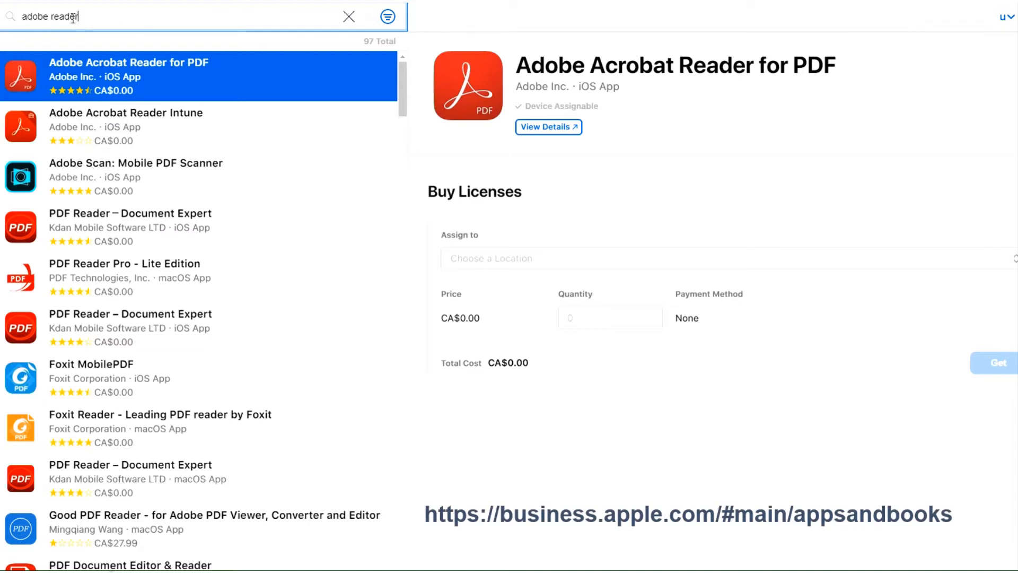
drag(91, 16, 10, 24)
click(97, 23)
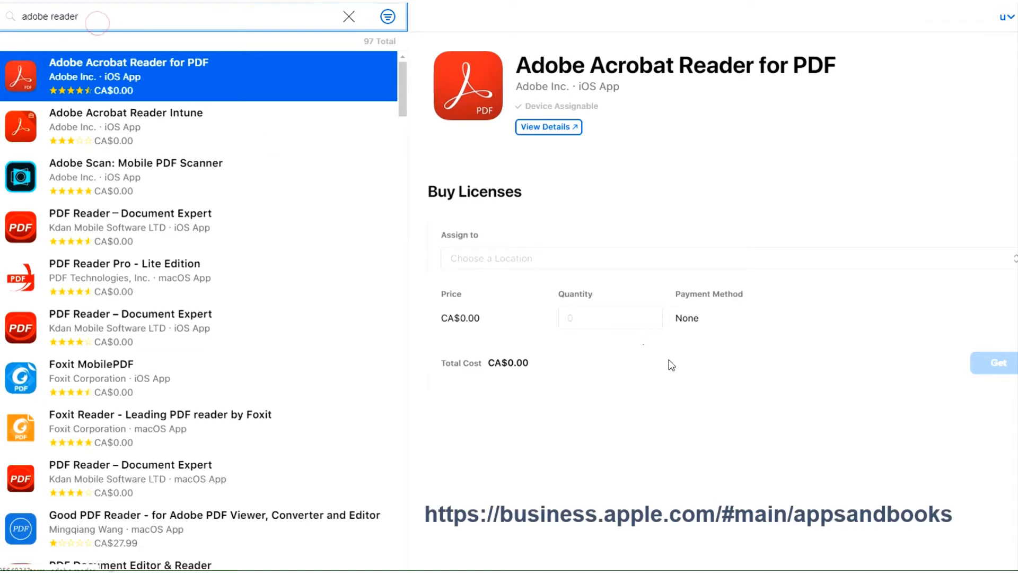
click(594, 319)
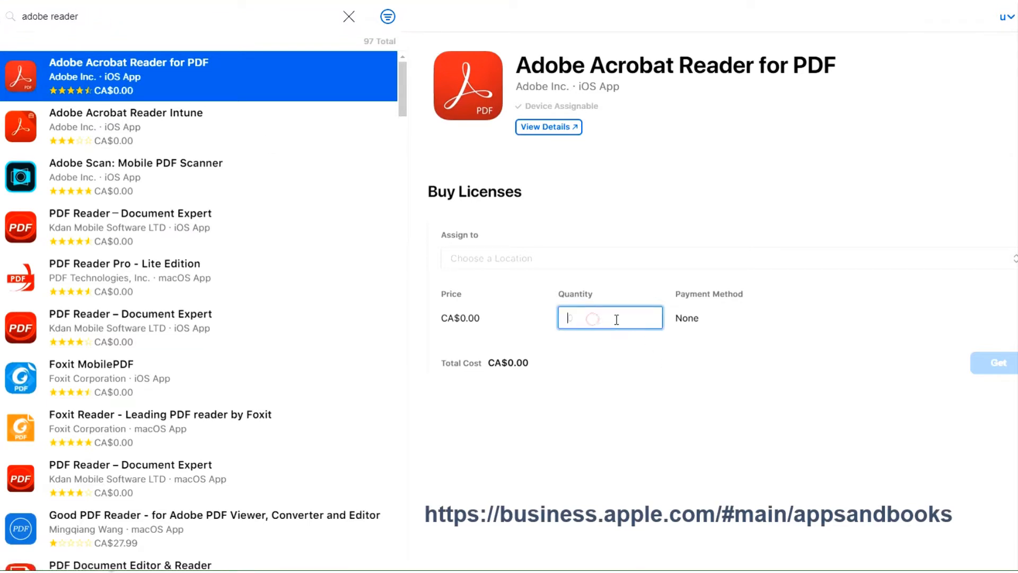
click(605, 106)
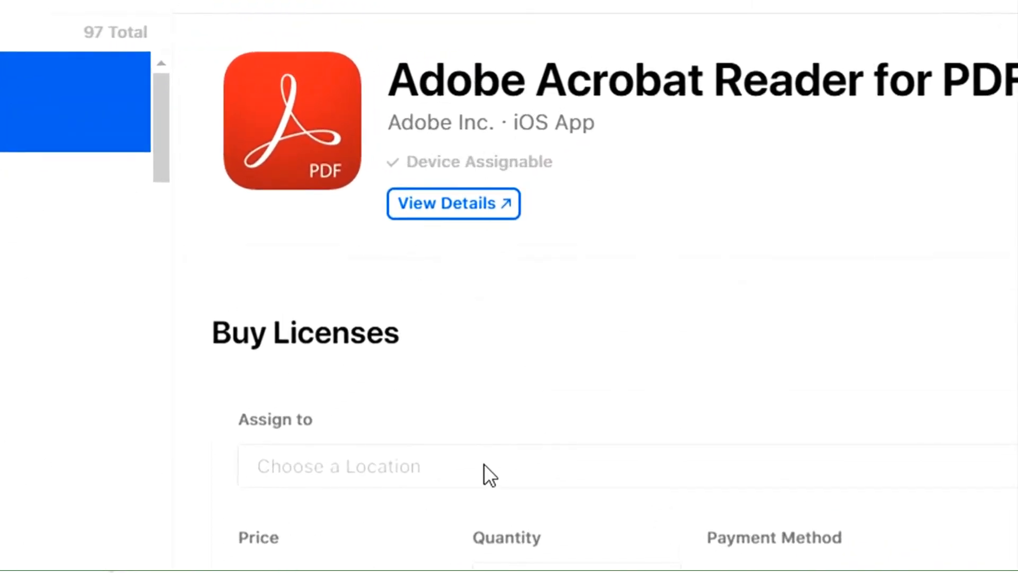
Step: Assign the Adobe Acrobat Reader for PDF licenses to the company's location and set the quantity to 1000
click(412, 472)
click(332, 509)
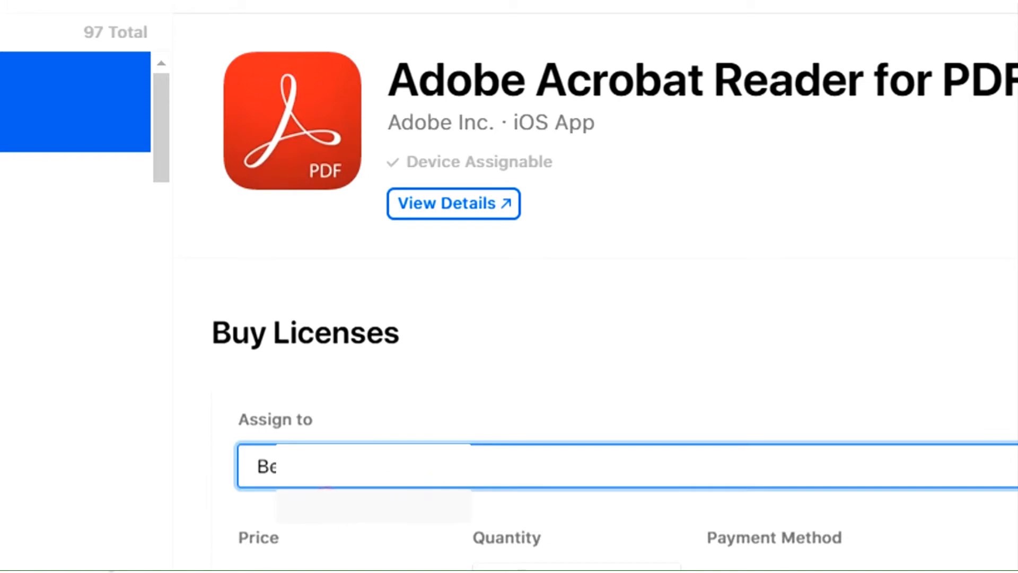
text(1000)
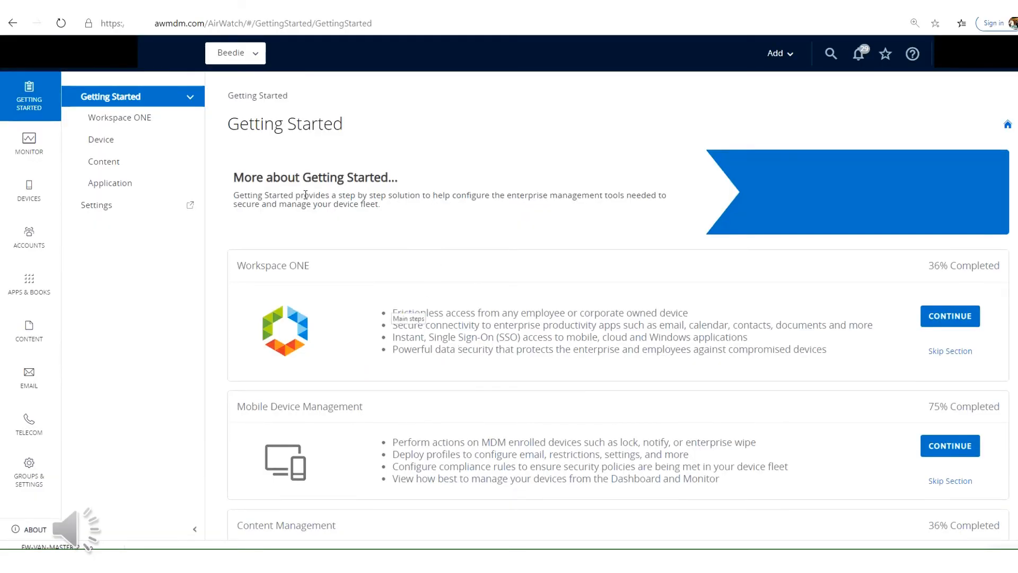
Step: Switch to the Workspace ONE console and sync the assets of the purchased native applications
mouse_move(50, 186)
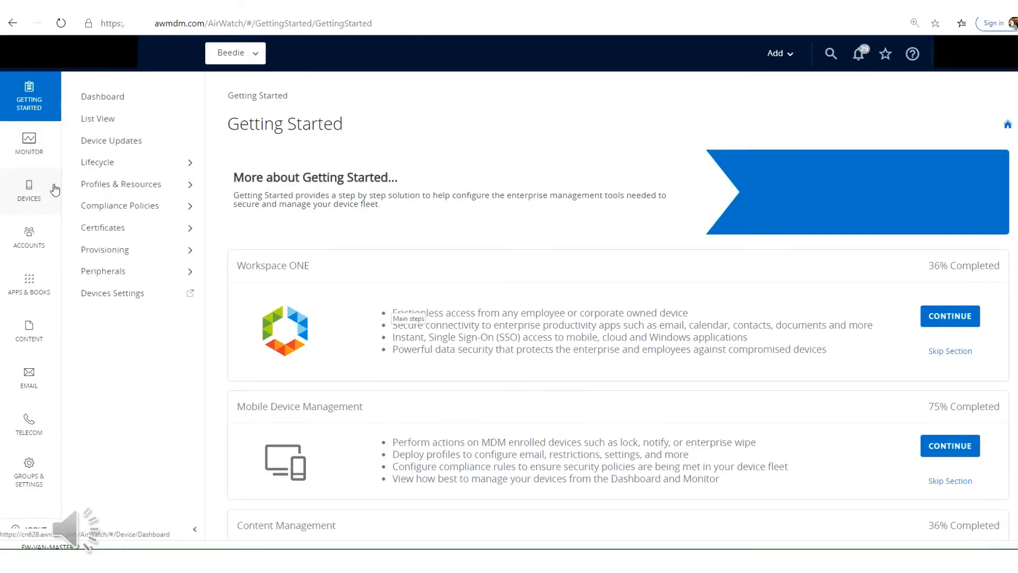
click(45, 295)
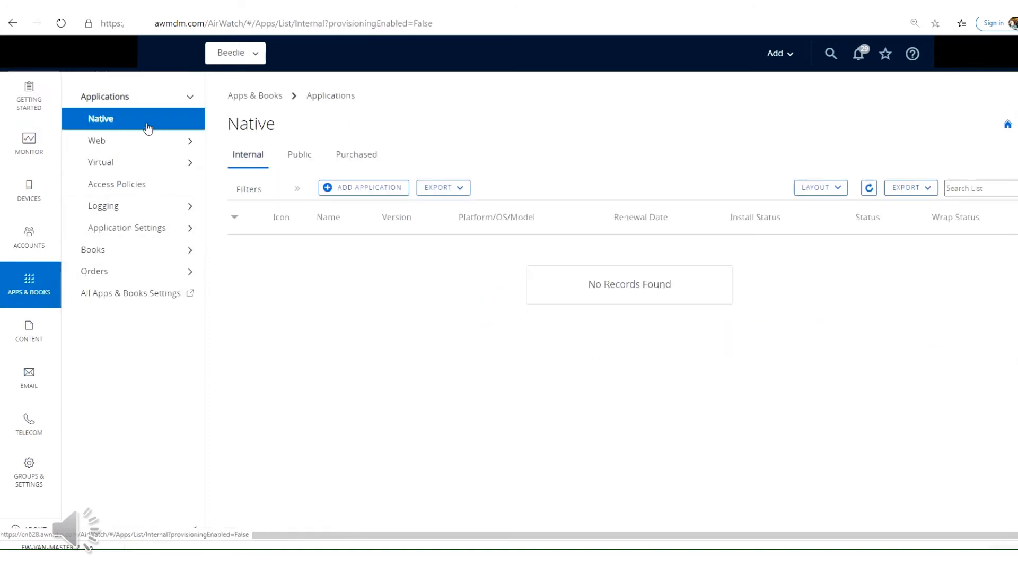
click(108, 121)
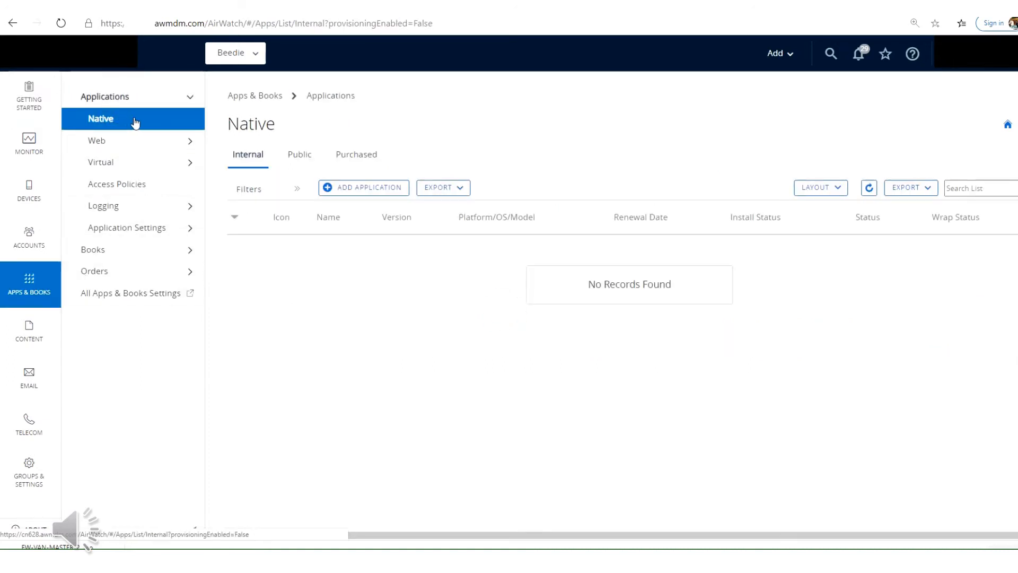
click(360, 161)
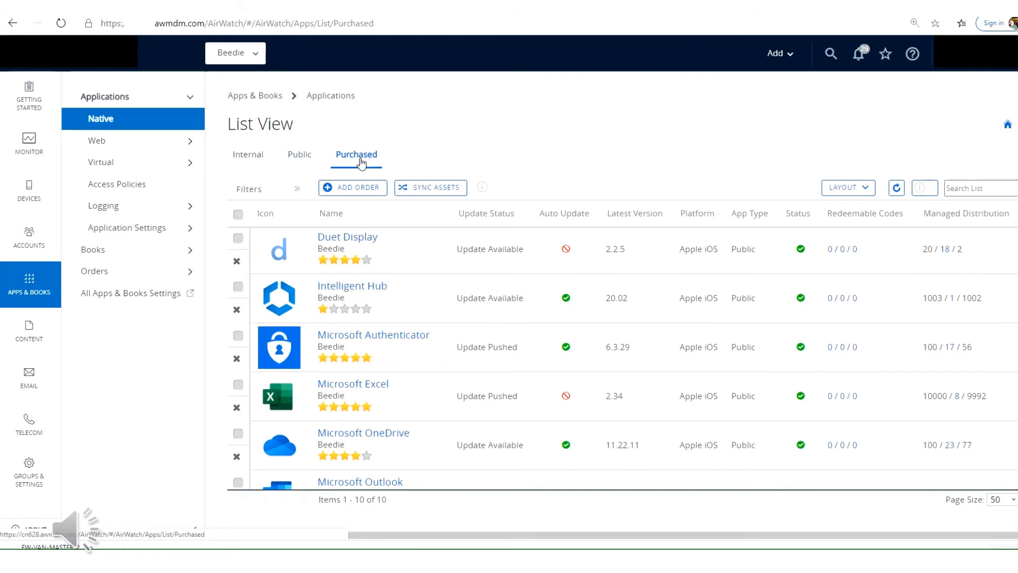
click(434, 190)
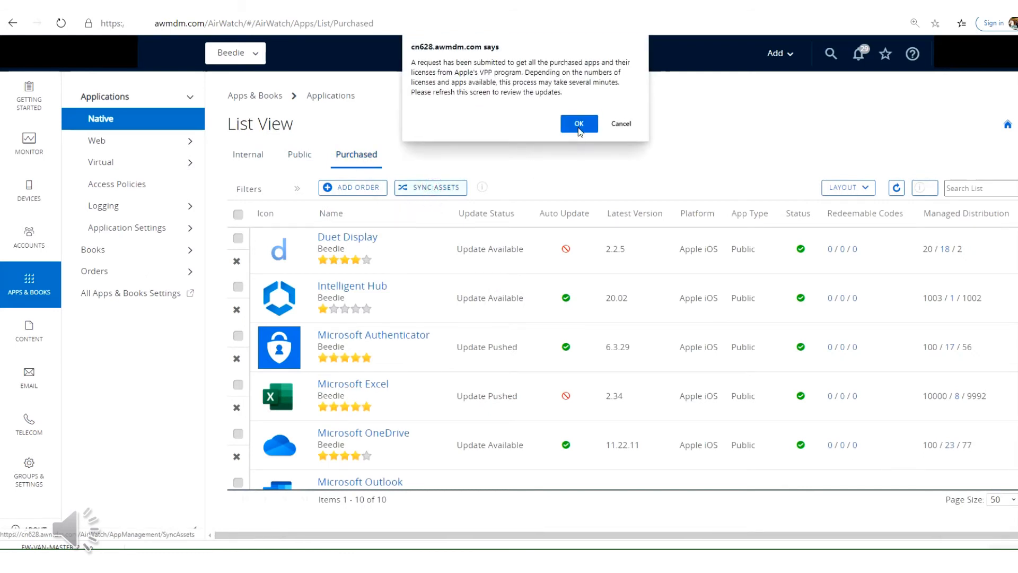
click(578, 126)
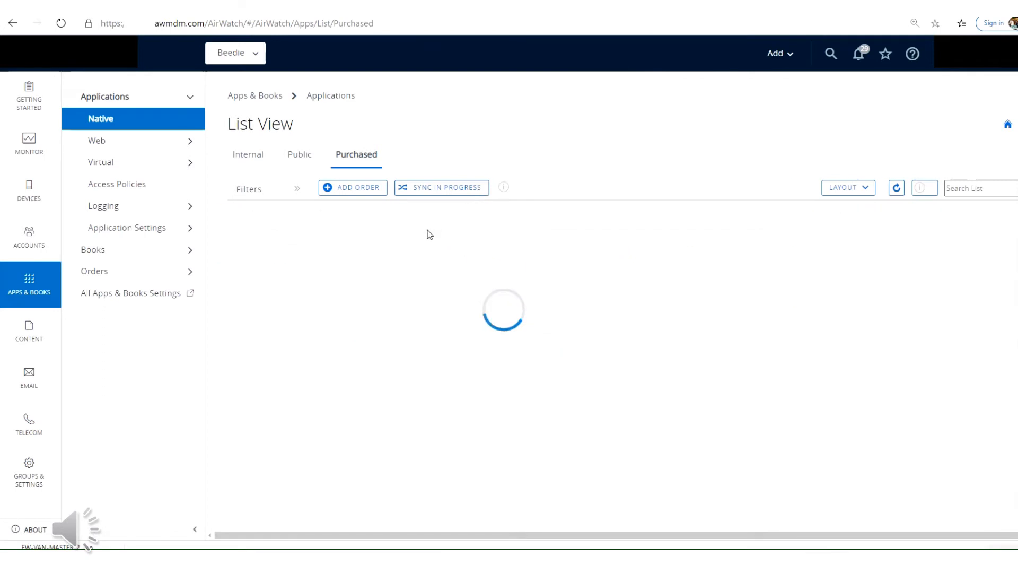
Step: Enable device-based license assignment for the purchased Microsoft Word app and save it to continue to its assignments
scroll(455, 271, down, 4)
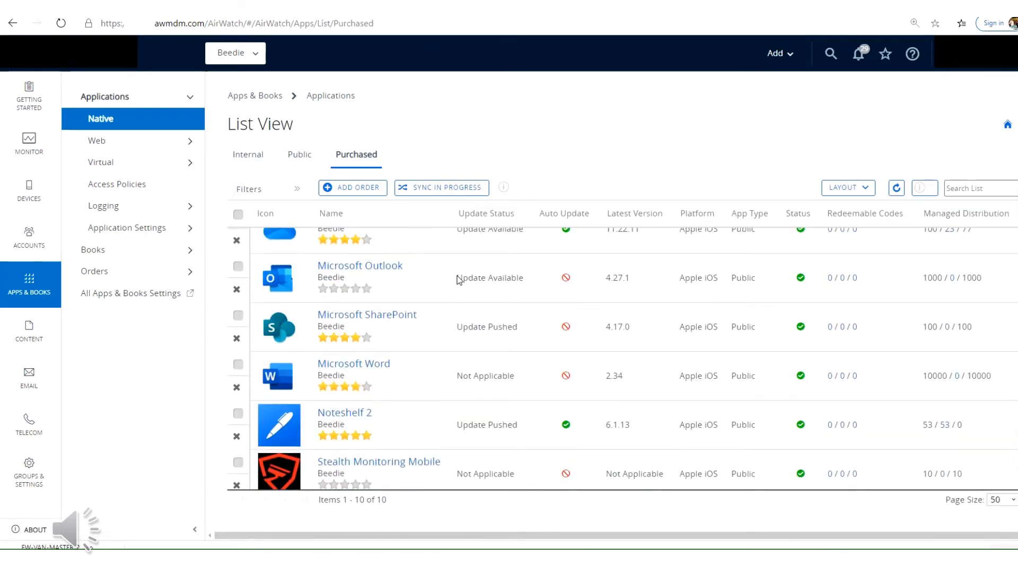
click(397, 355)
click(360, 359)
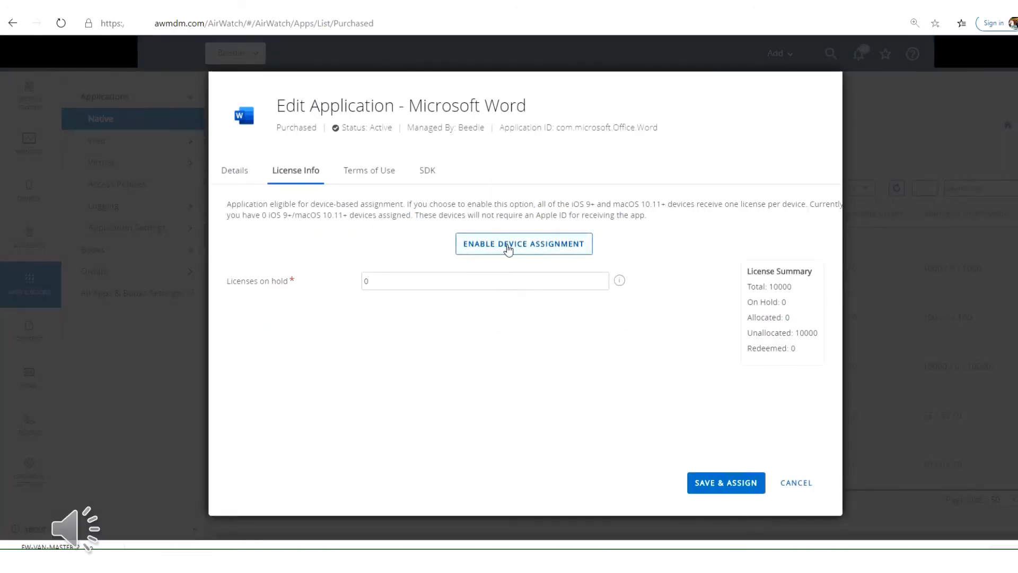
click(507, 248)
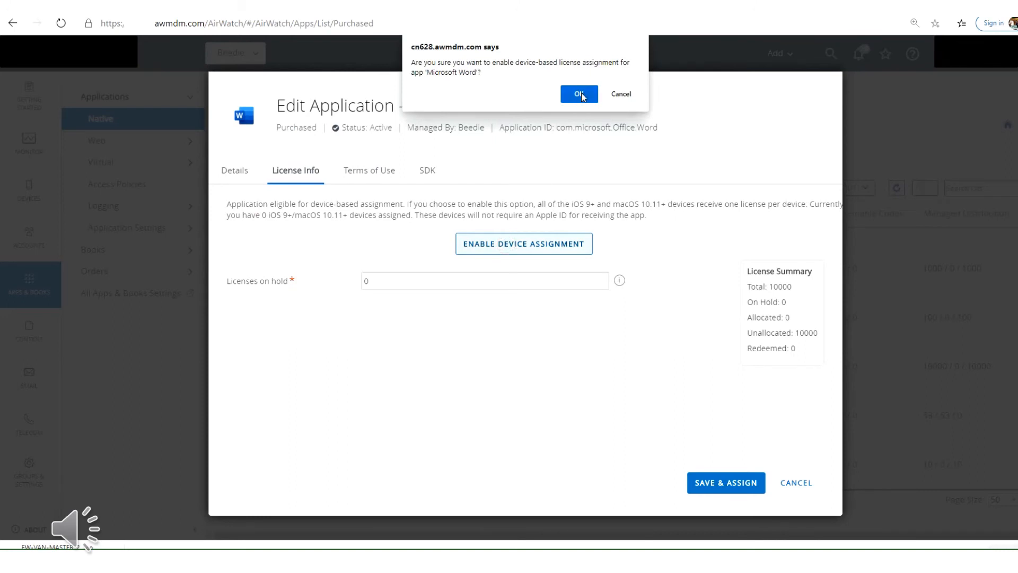
click(581, 92)
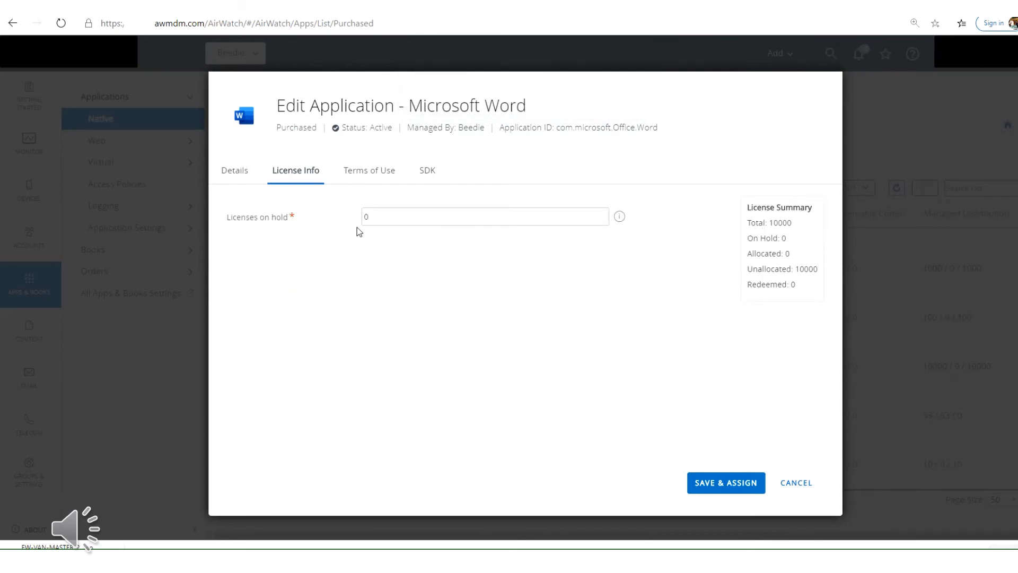
click(726, 484)
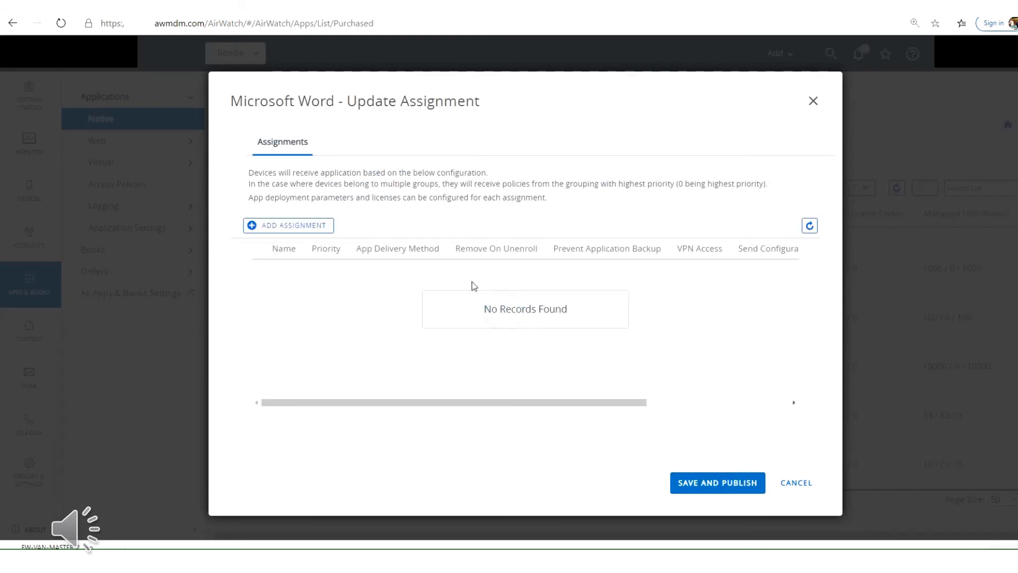
Step: Add a Microsoft Word assignment for the smart group "IT test @ Beedie" with 1 allocated license
click(296, 226)
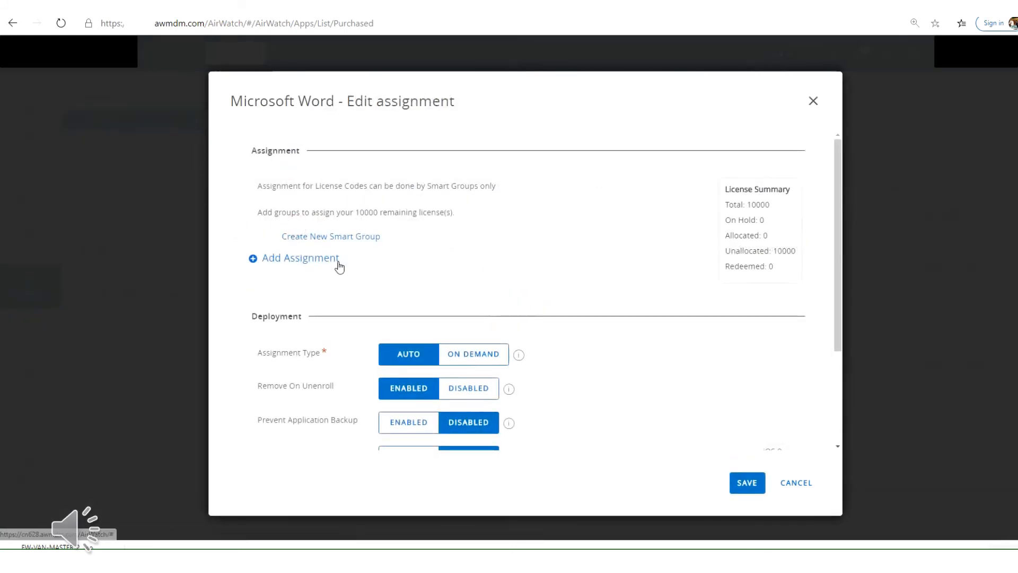
click(307, 257)
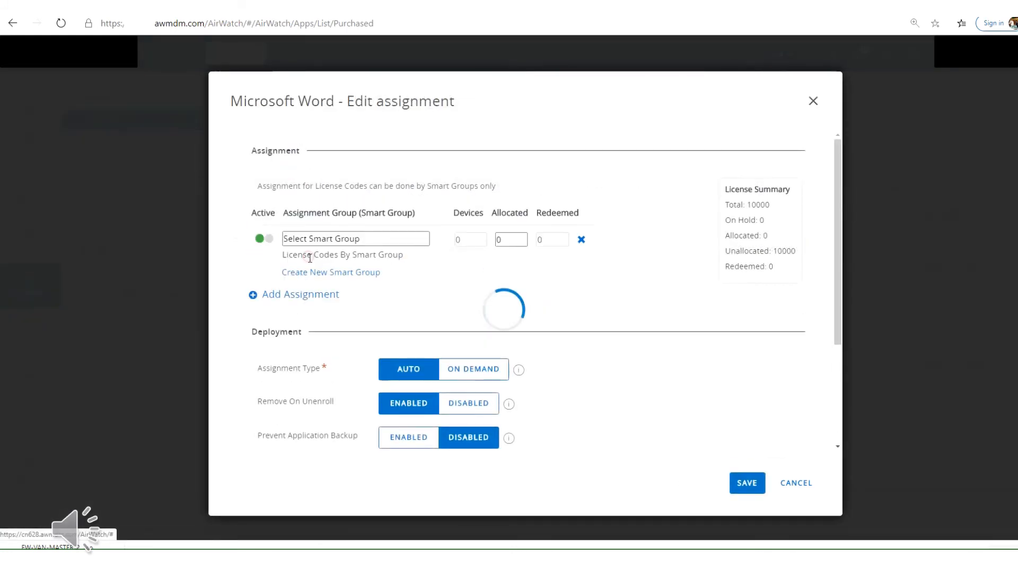
click(338, 237)
text(it)
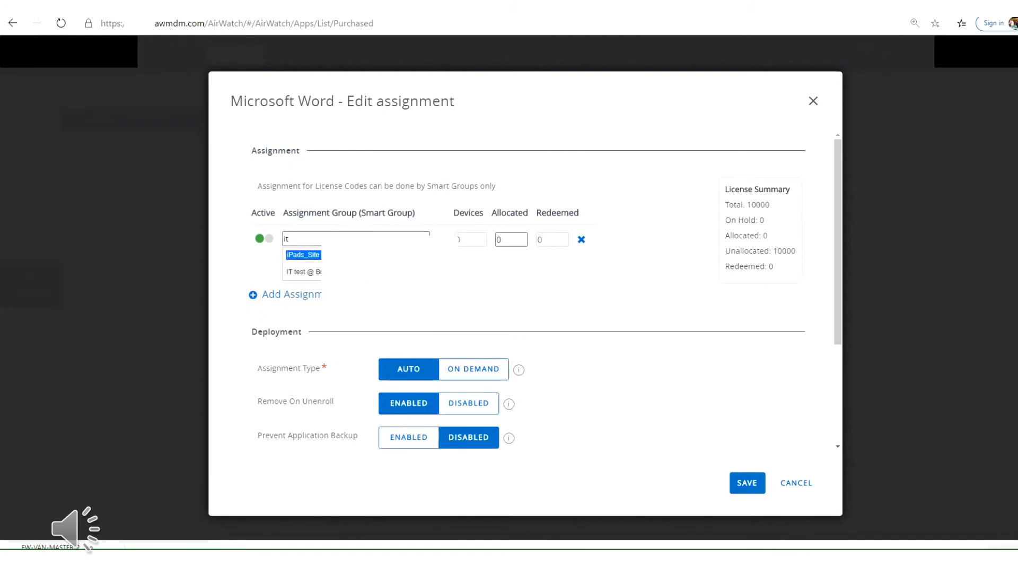
click(337, 272)
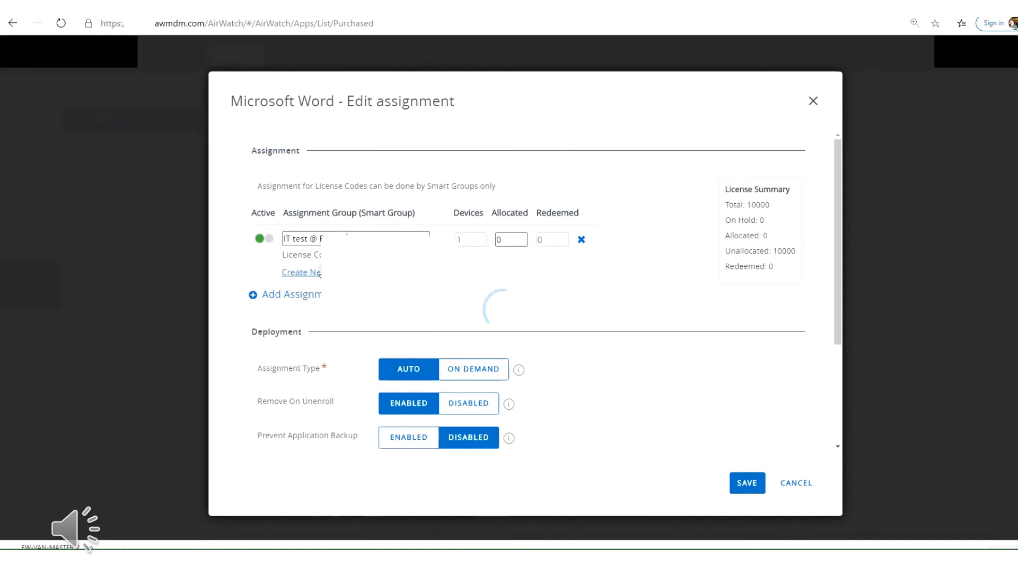
double_click(501, 239)
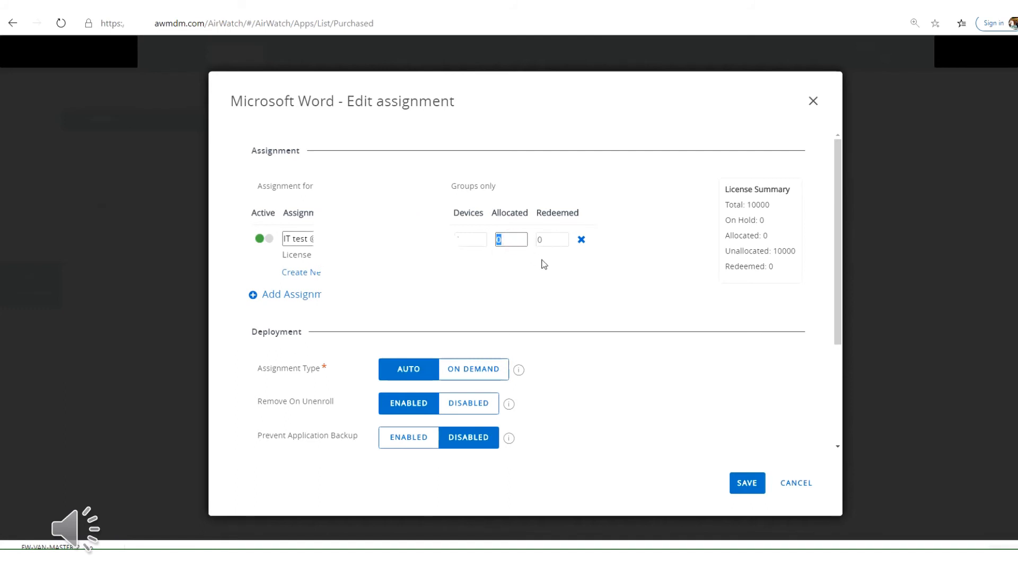
text(1)
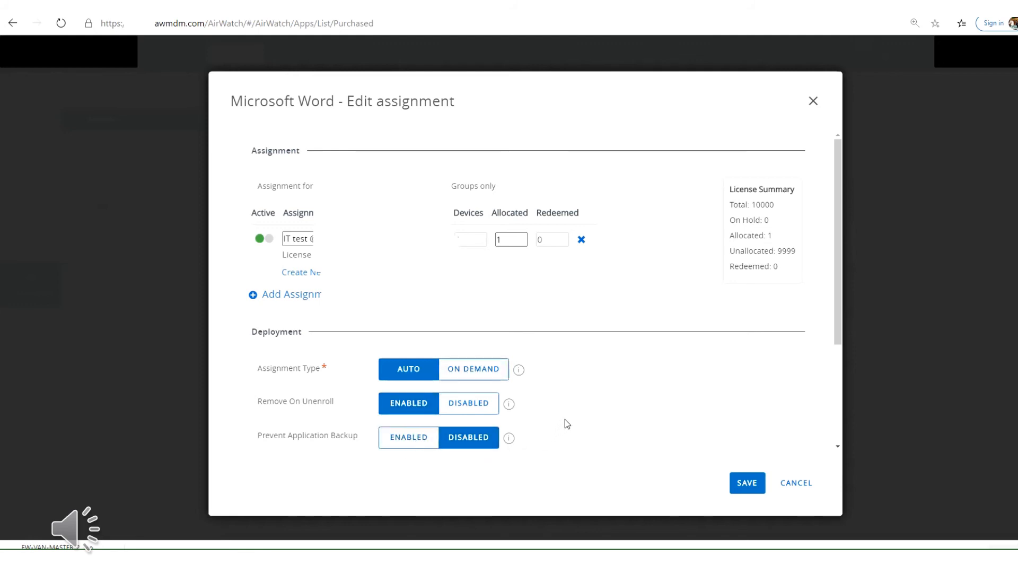
Step: Enable Prevent Application Backup for the Microsoft Word assignment, then save and publish it to the assigned devices
scroll(564, 419, down, 1)
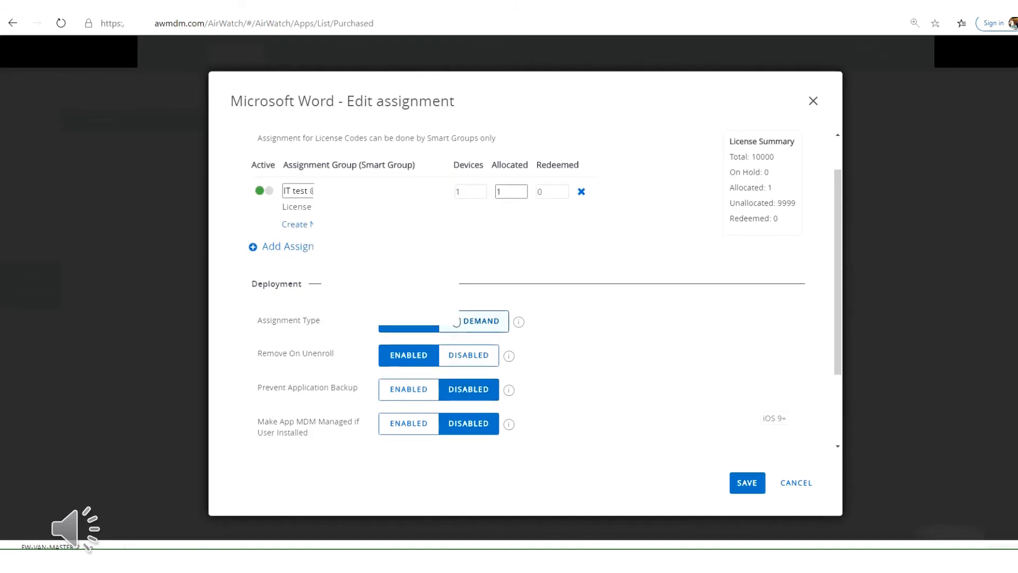
click(409, 393)
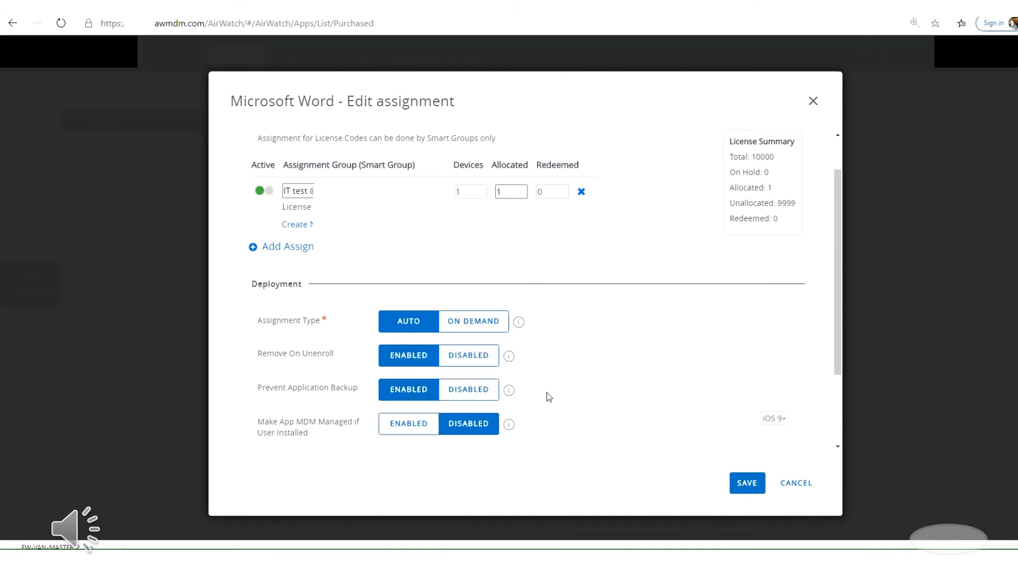
scroll(548, 397, down, 1)
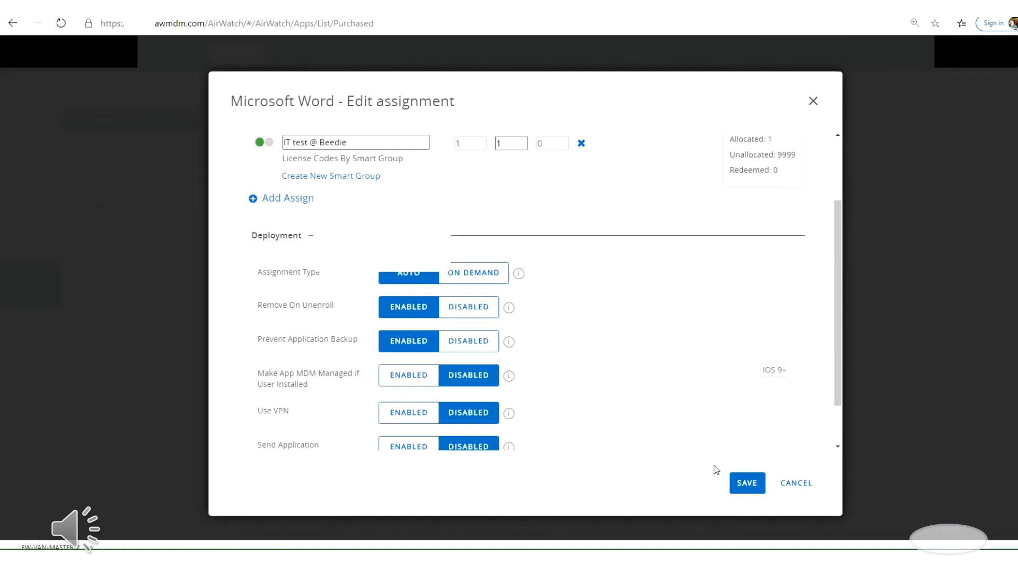
click(748, 482)
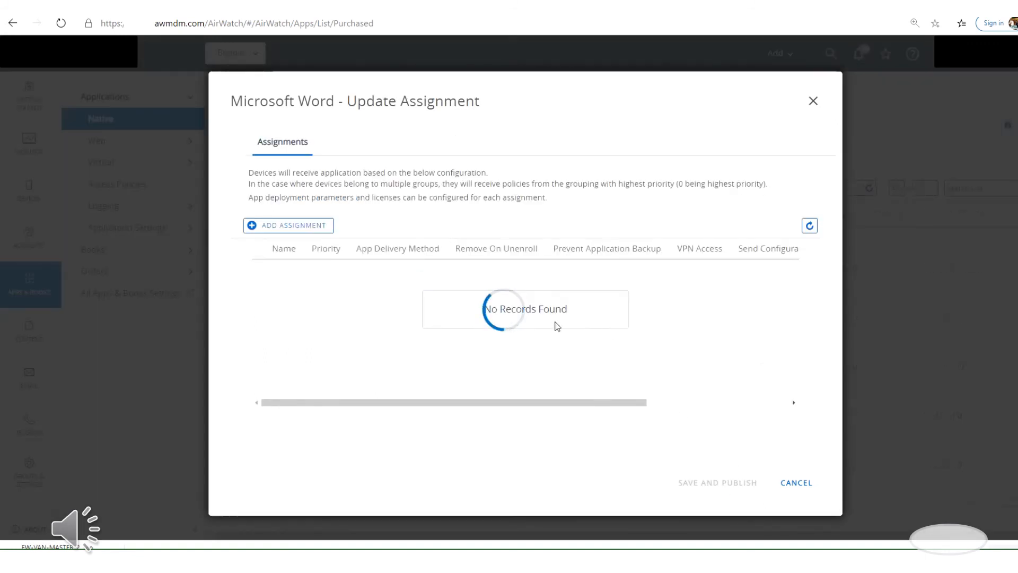
click(710, 483)
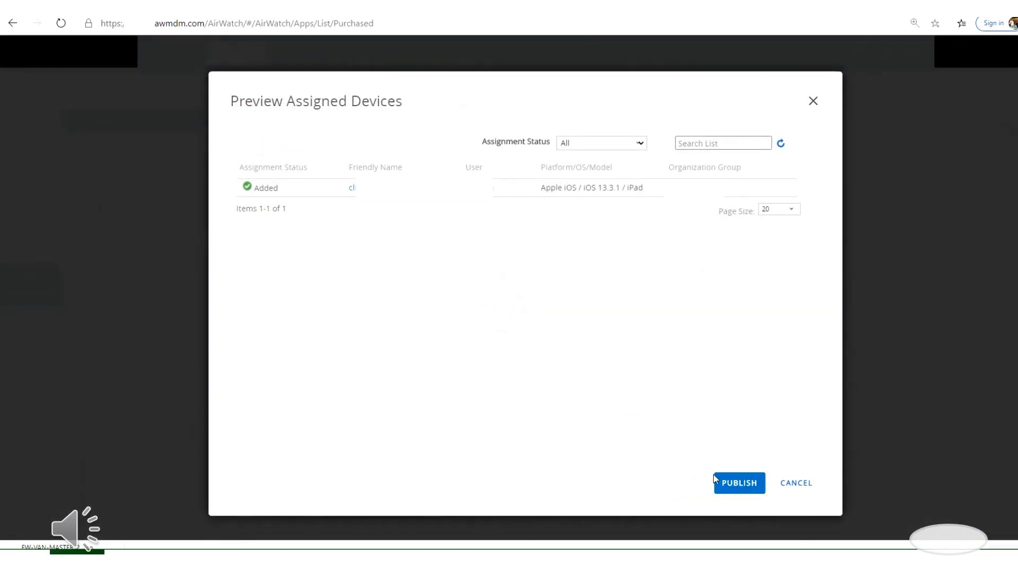
click(727, 484)
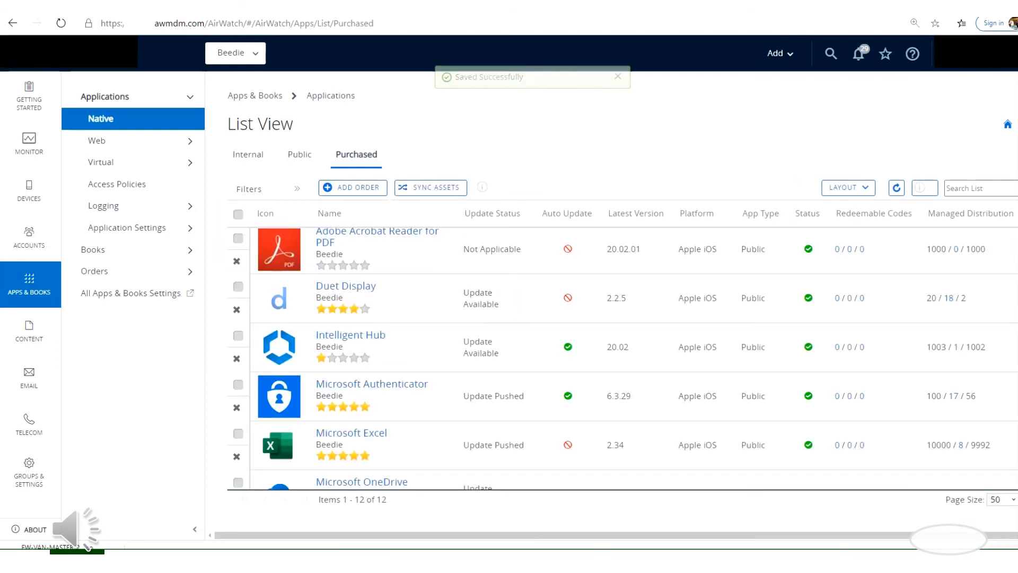
Step: Send a Microsoft OneDrive installation request to the not-installed device whose installation status is User Rejected
scroll(620, 355, down, 3)
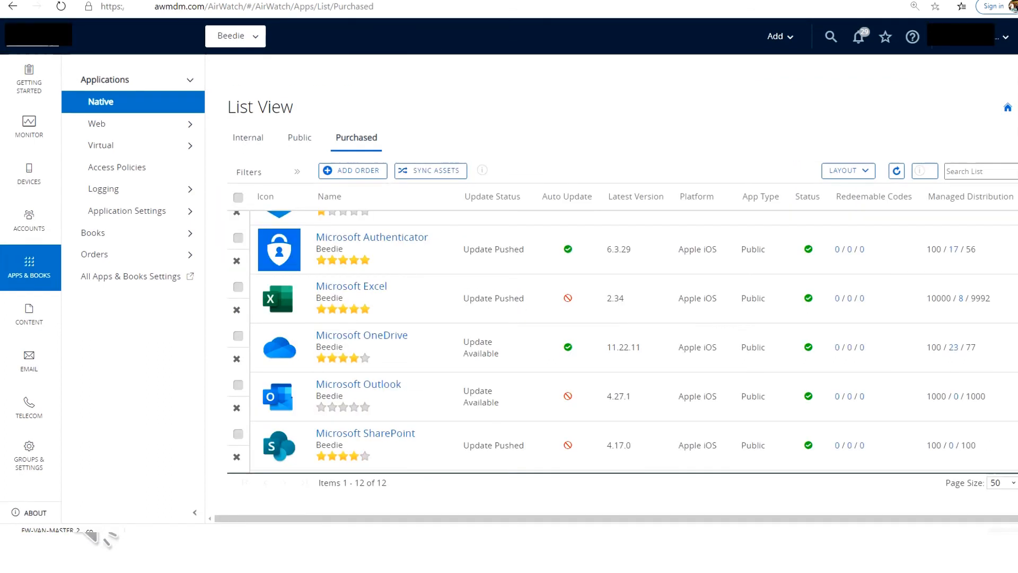
click(239, 336)
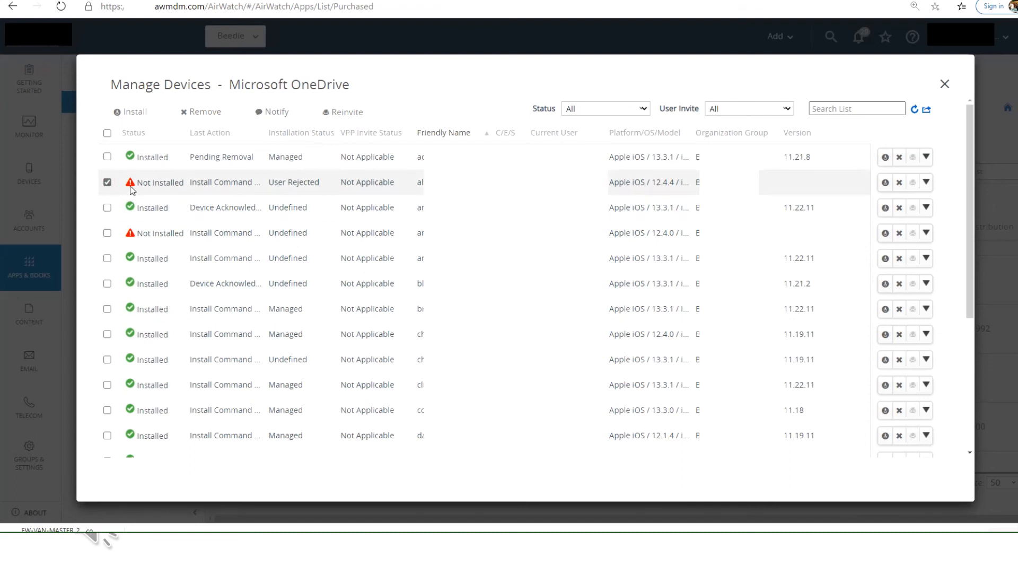
click(134, 113)
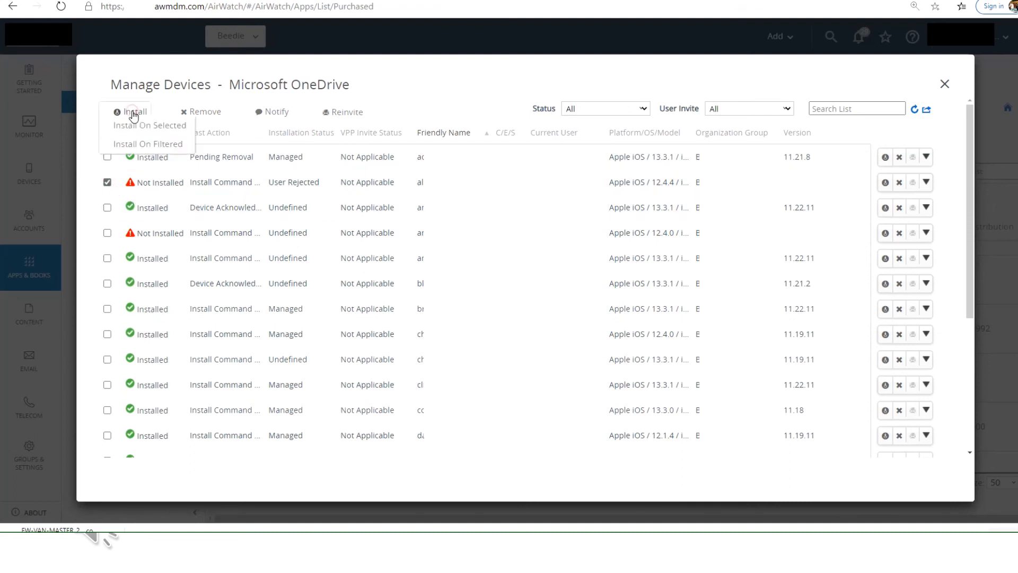
click(150, 127)
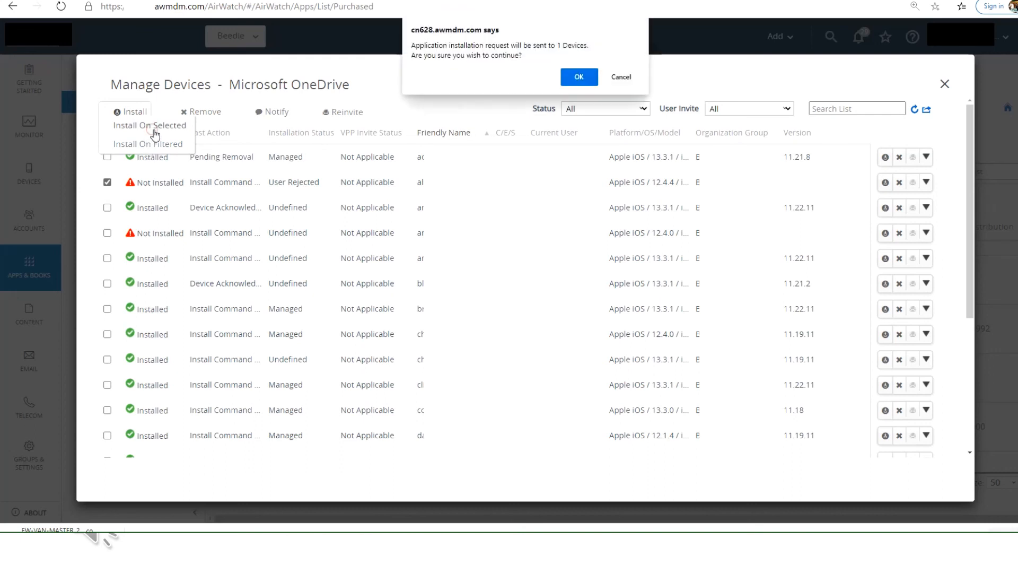
click(579, 78)
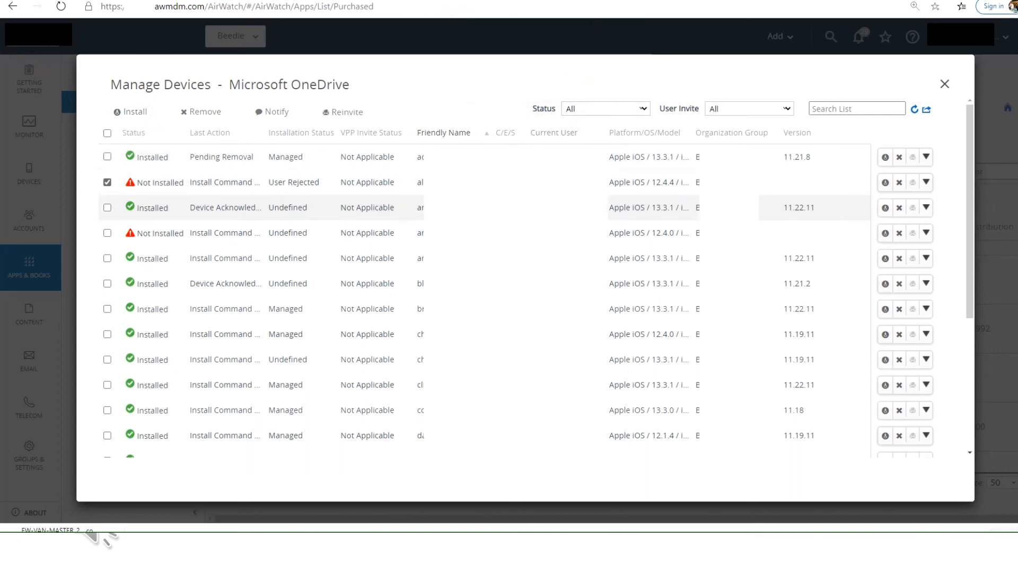